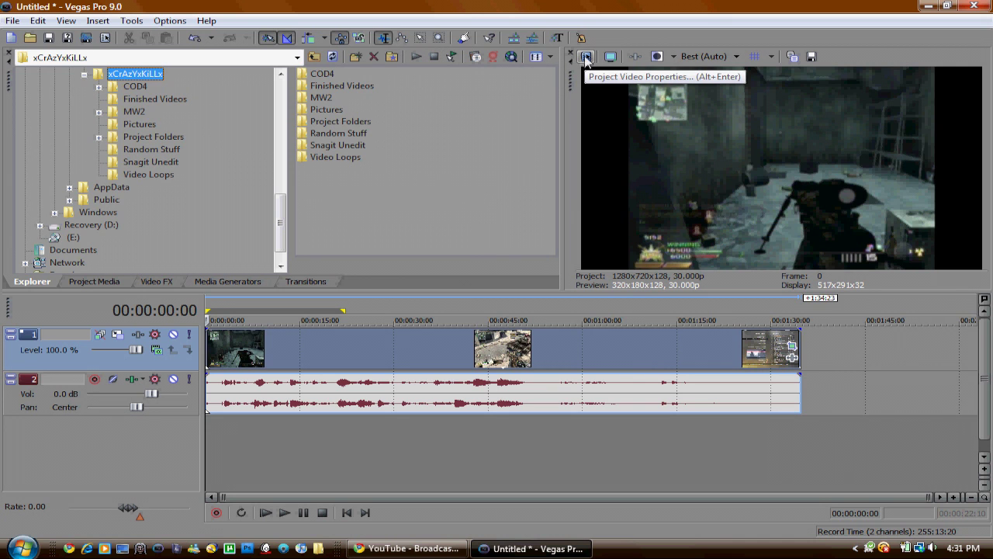
Match the project's video settings to the MW2 nuke! clip, giving 720x480 at 29.970 fps.
left_click(12, 20)
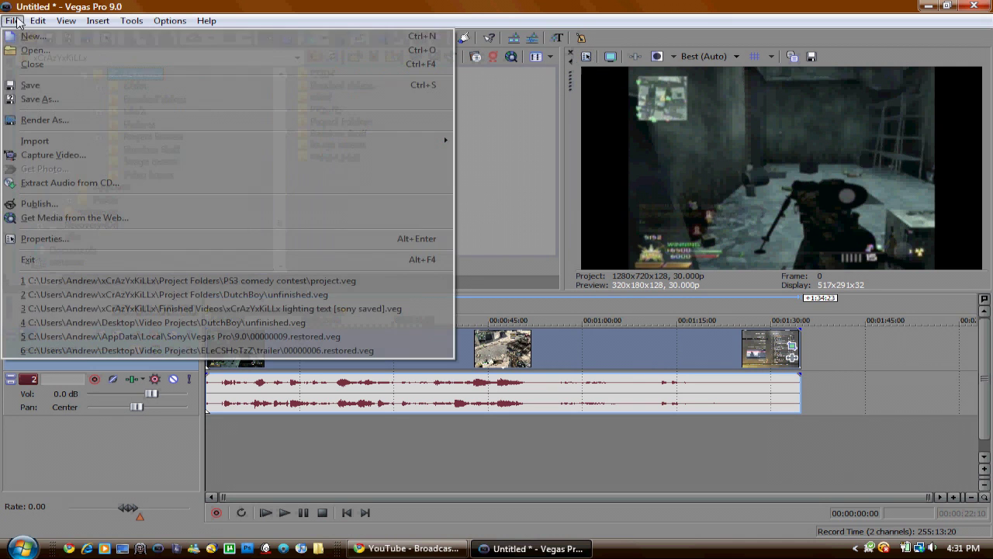
left_click(58, 243)
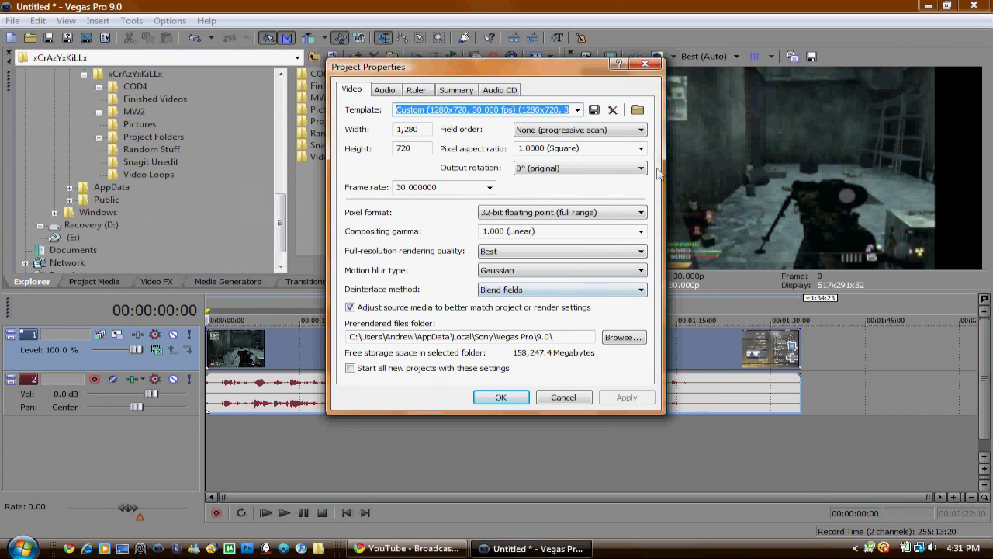
left_click(638, 110)
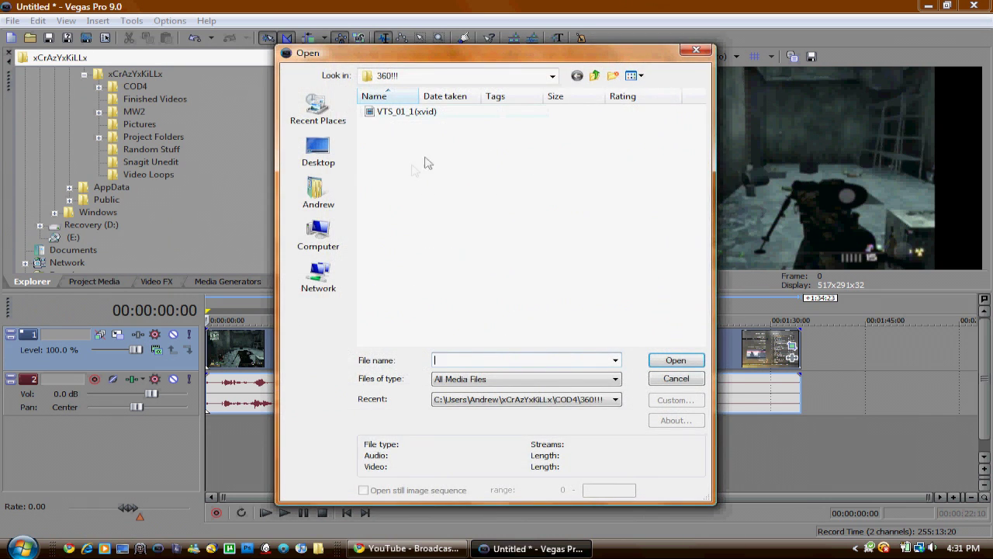
left_click(320, 237)
left_click(317, 193)
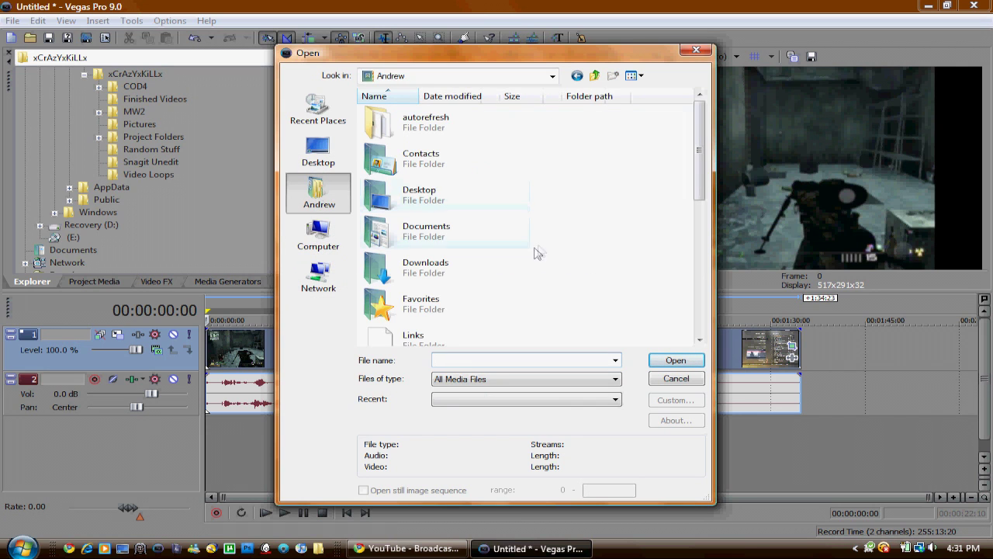
left_click_drag(699, 149, 693, 322)
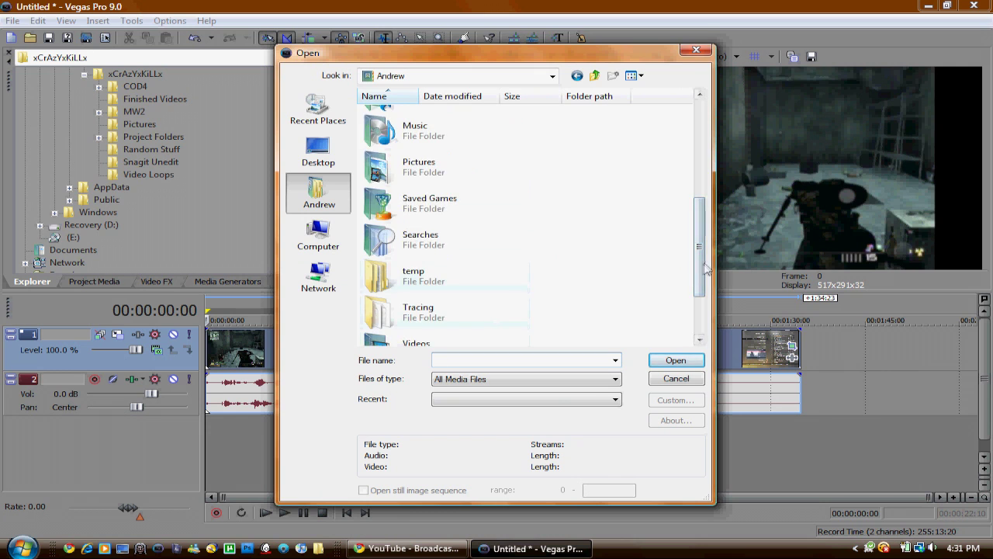
double_click(430, 292)
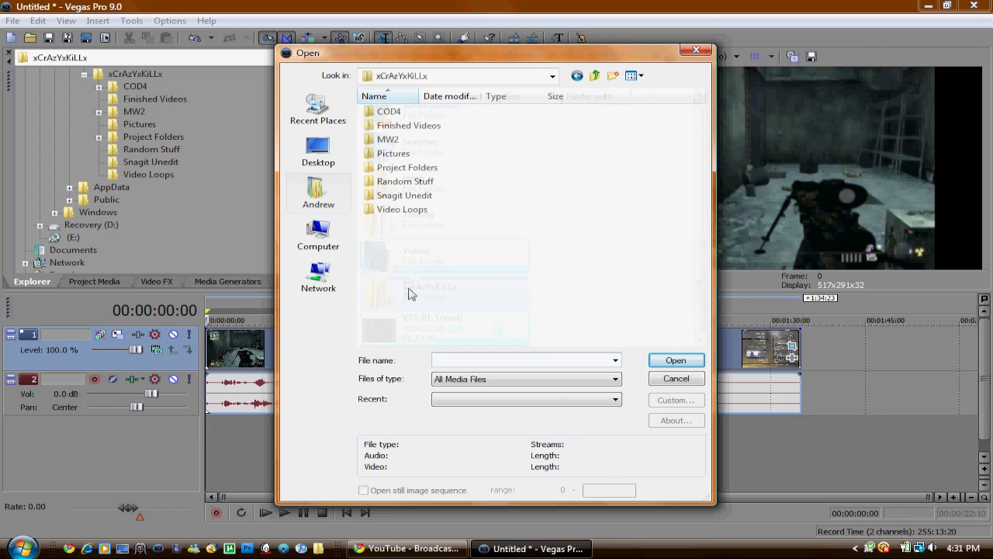
double_click(398, 144)
double_click(405, 132)
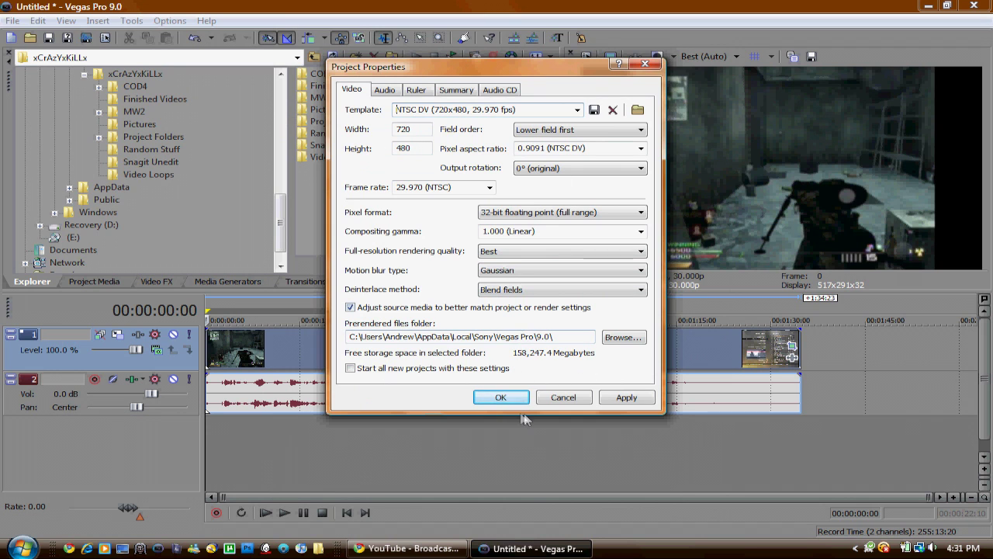
left_click(501, 397)
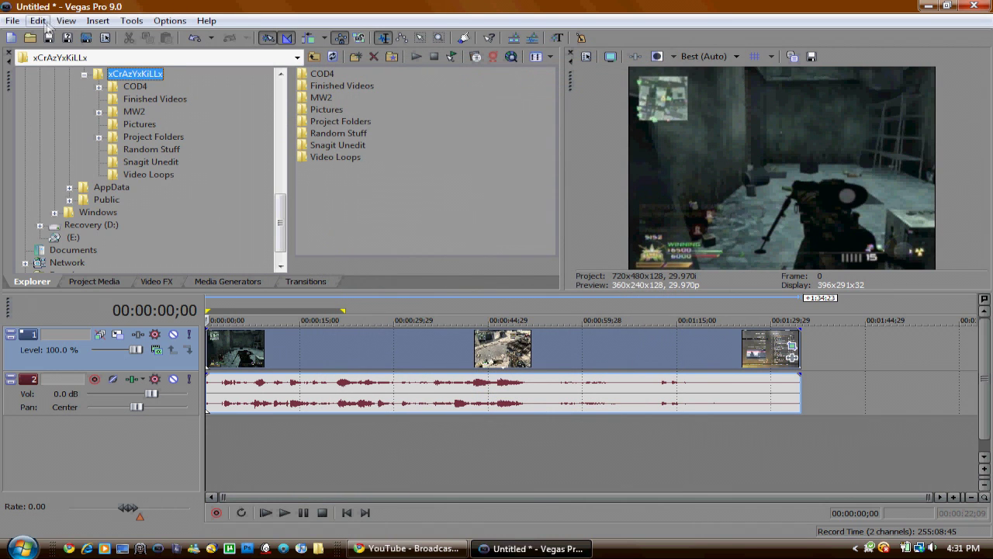
Apply the Youtube HD project template: 1280x720 progressive at 29.970 fps.
left_click(16, 21)
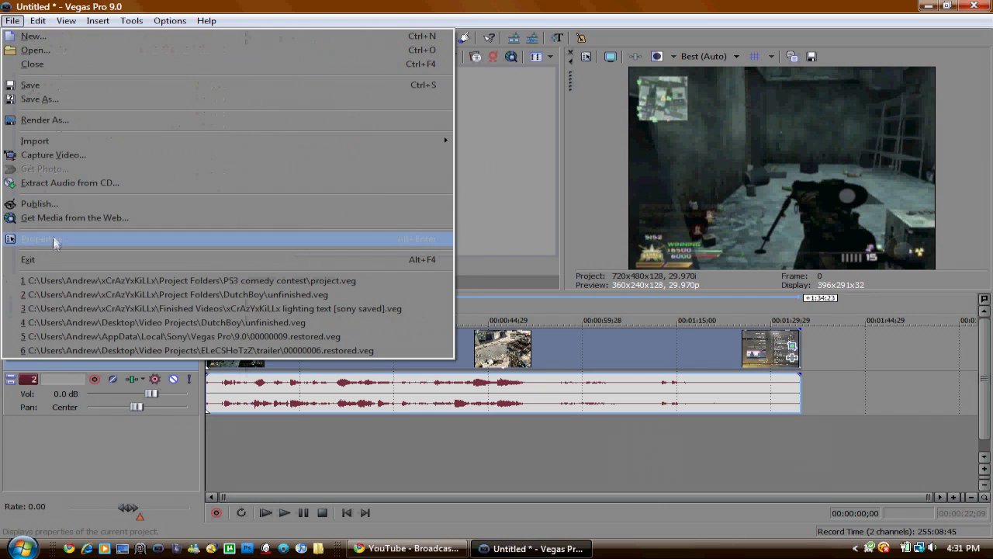
left_click(44, 238)
left_click(577, 109)
left_click(446, 360)
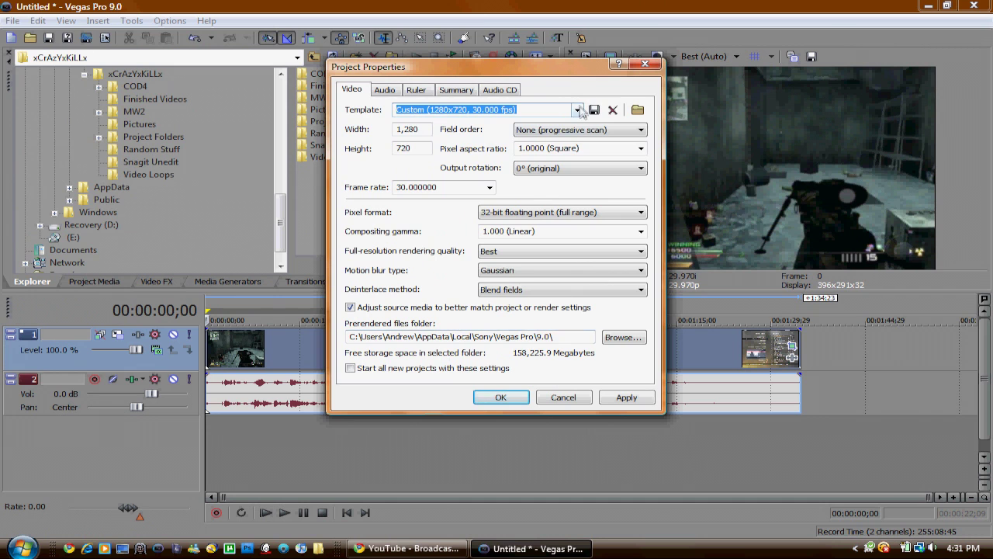
left_click(578, 109)
left_click(417, 353)
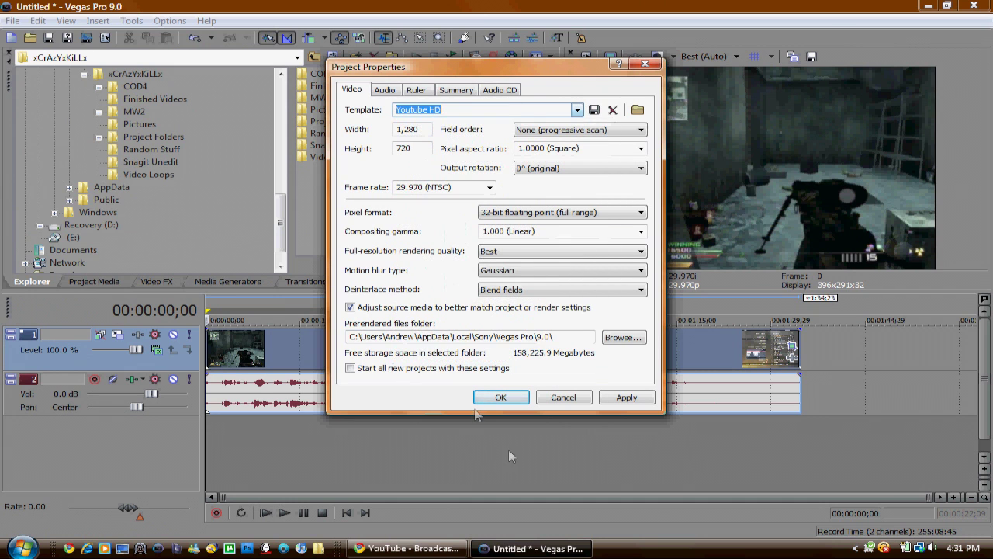
left_click(502, 398)
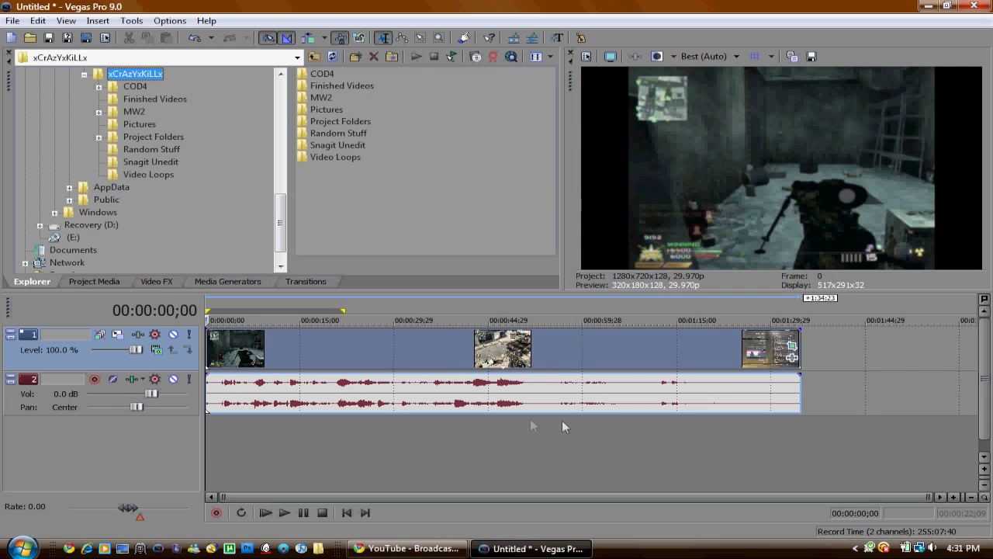
left_click(795, 354)
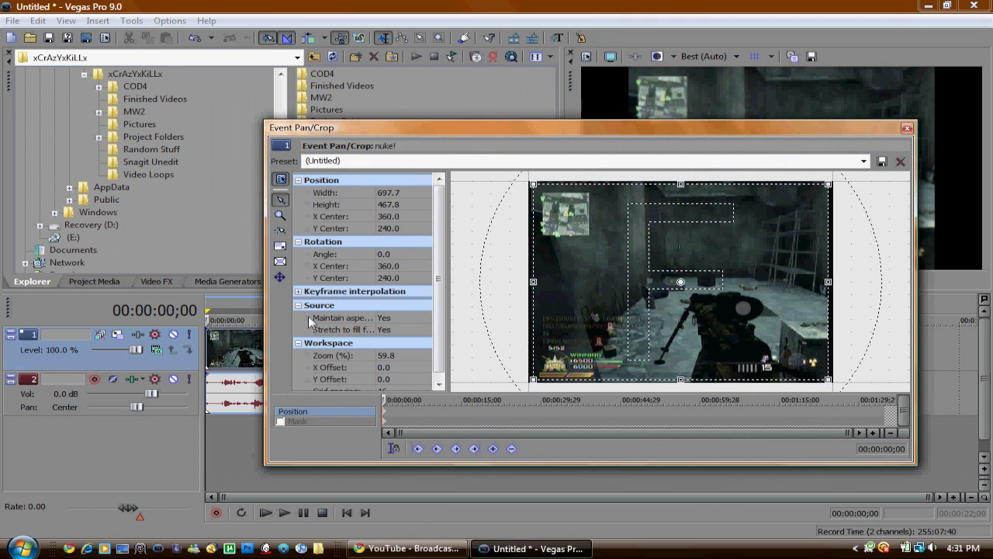
left_click(386, 318)
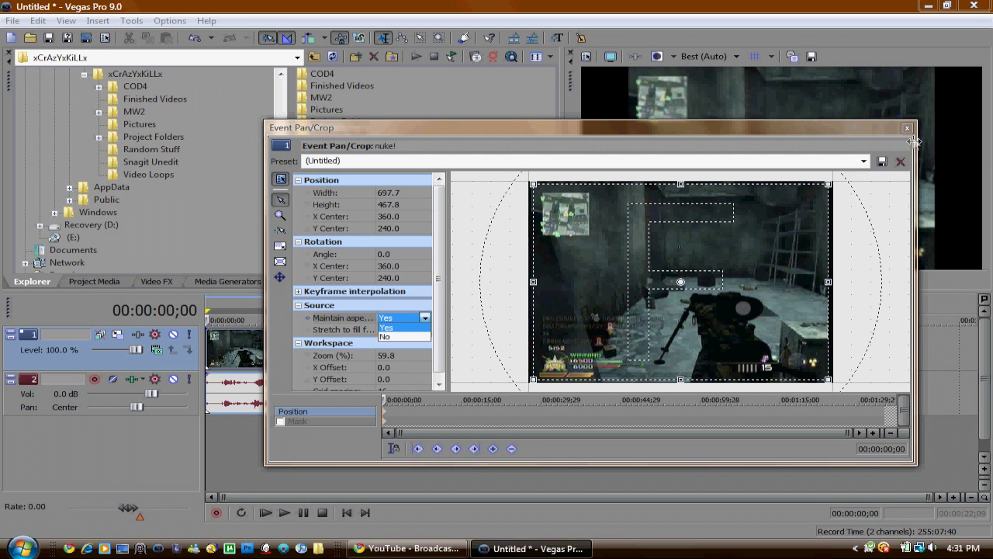
left_click(907, 127)
right_click(416, 353)
mouse_move(454, 265)
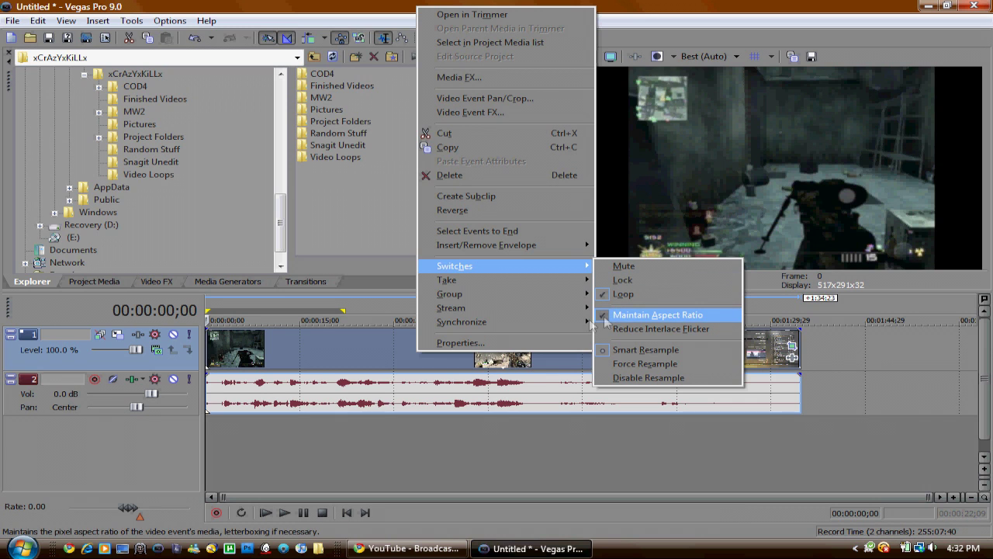
left_click(295, 349)
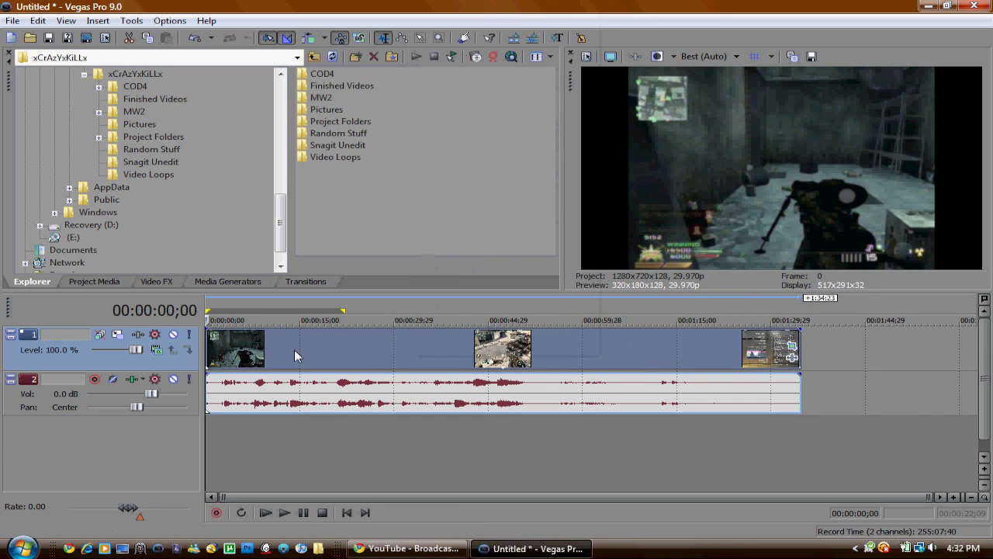
Uncheck Maintain aspect ratio in the nuke! clip's Video Event properties and rewind the playhead.
right_click(456, 351)
left_click(482, 343)
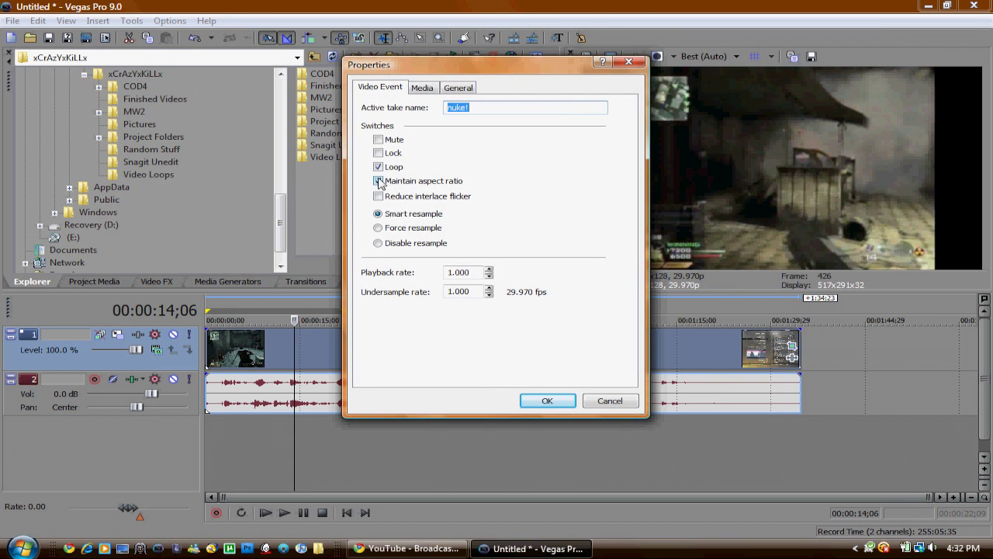
left_click(379, 181)
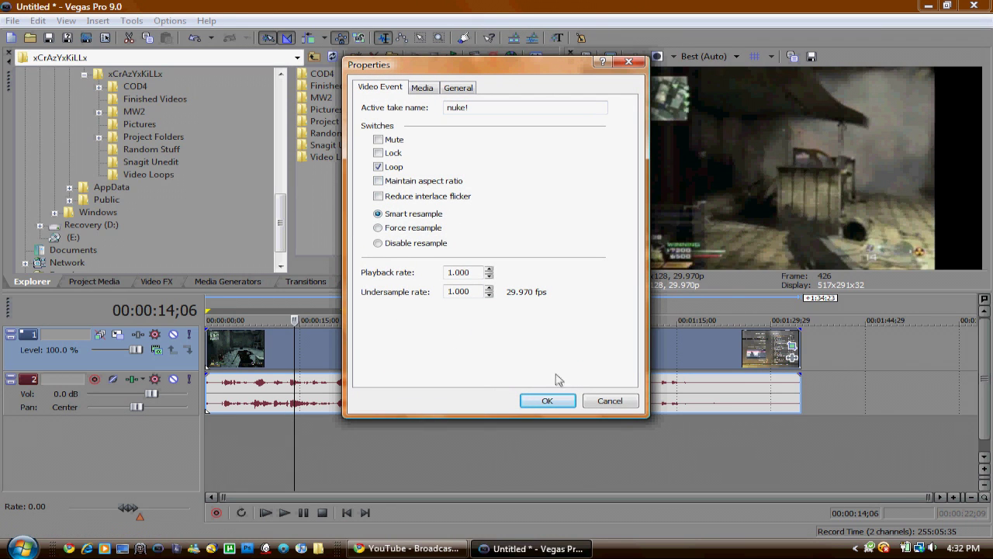
left_click_drag(525, 79, 403, 86)
left_click(412, 406)
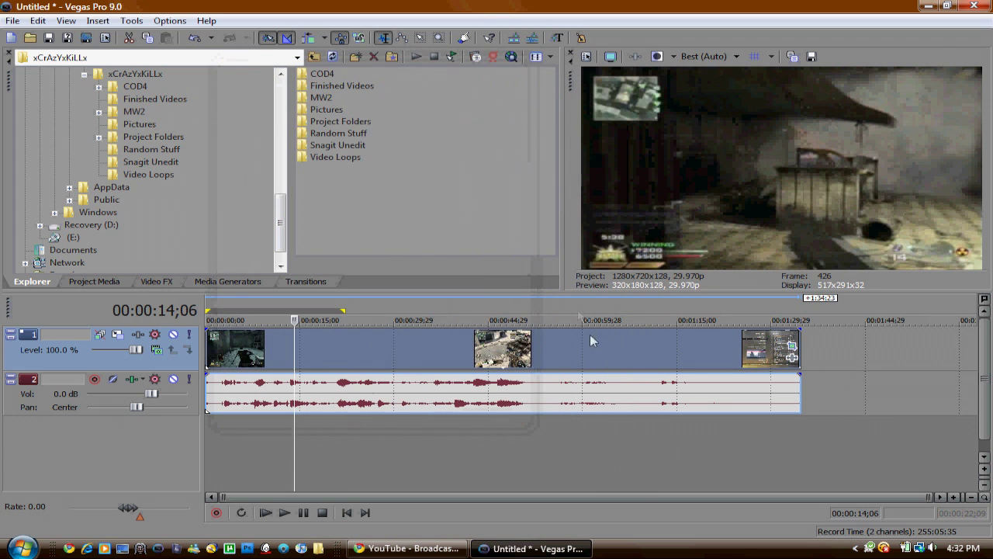
left_click(348, 513)
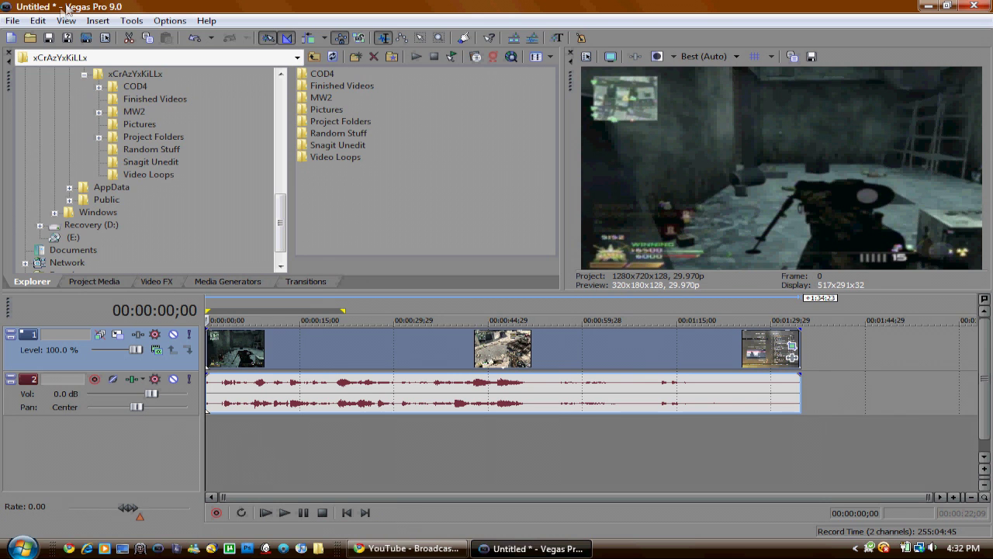
left_click(67, 24)
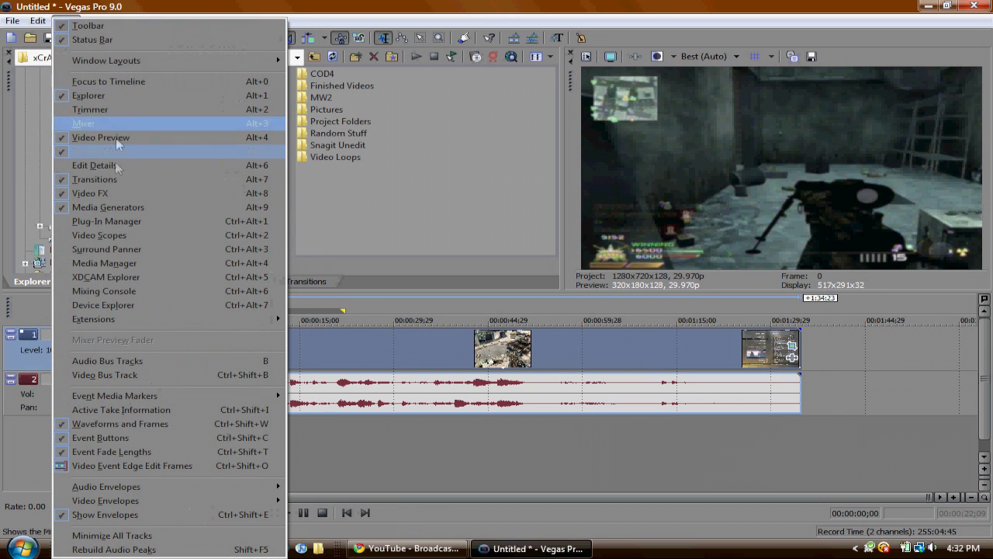
Move the uninstalled Media Manager panel after Project Media and close it.
left_click(107, 263)
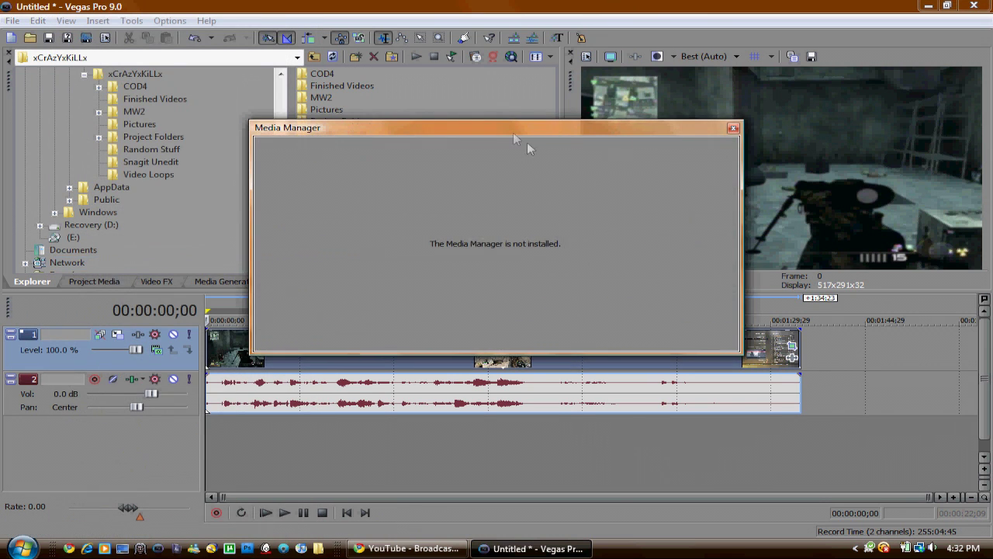
mouse_move(527, 142)
left_mouse_down()
mouse_move(334, 128)
mouse_move(184, 68)
left_mouse_up()
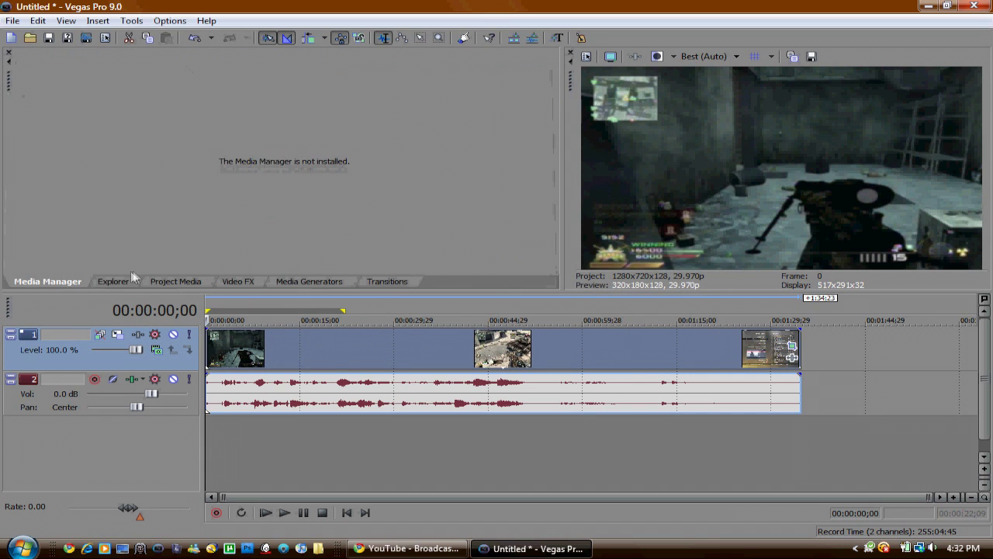
left_click_drag(50, 282, 172, 282)
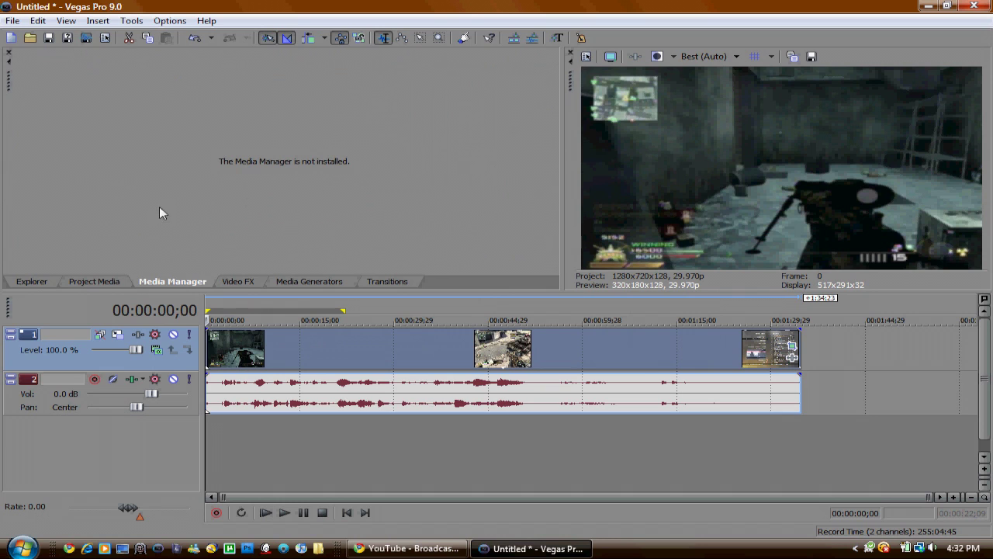
left_click(9, 52)
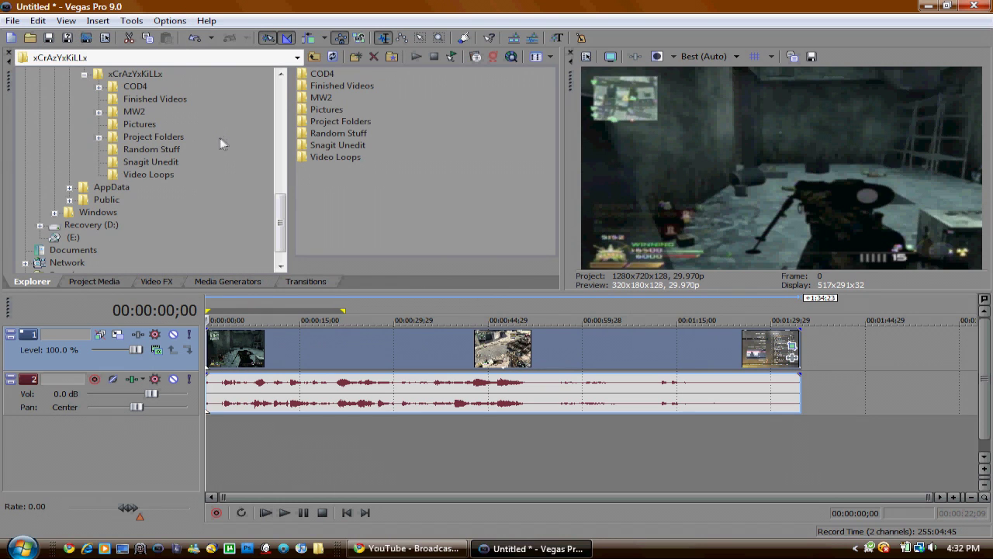
left_click(174, 22)
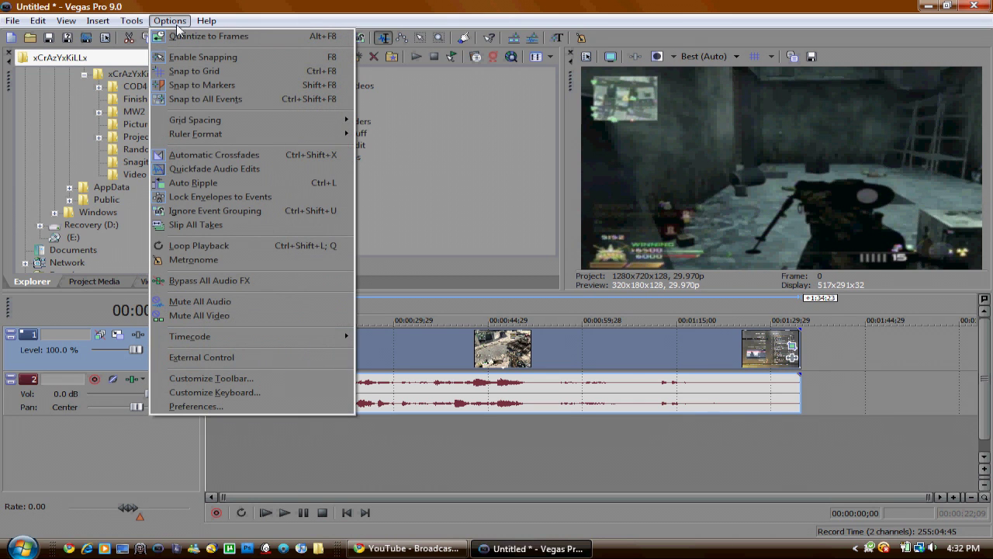
left_click(222, 406)
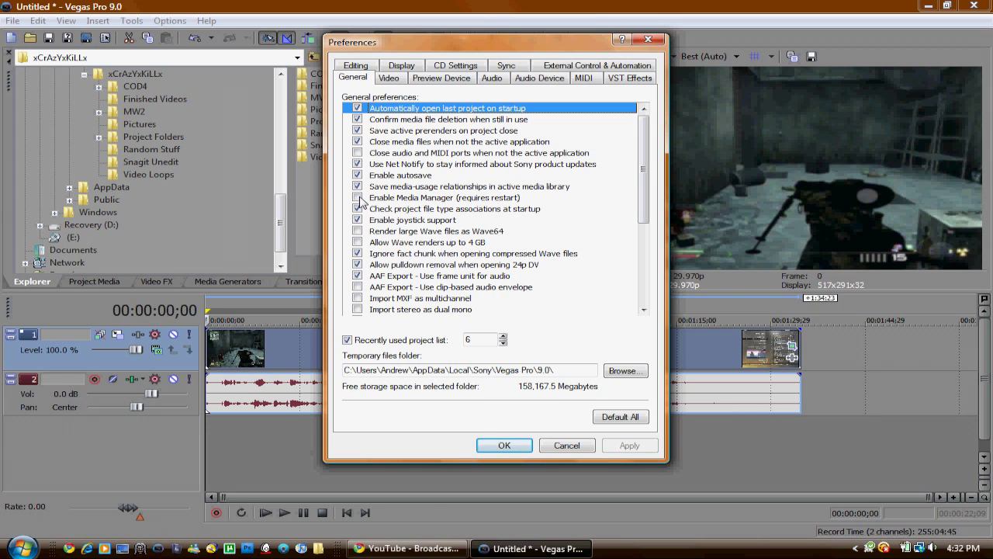
left_click(498, 447)
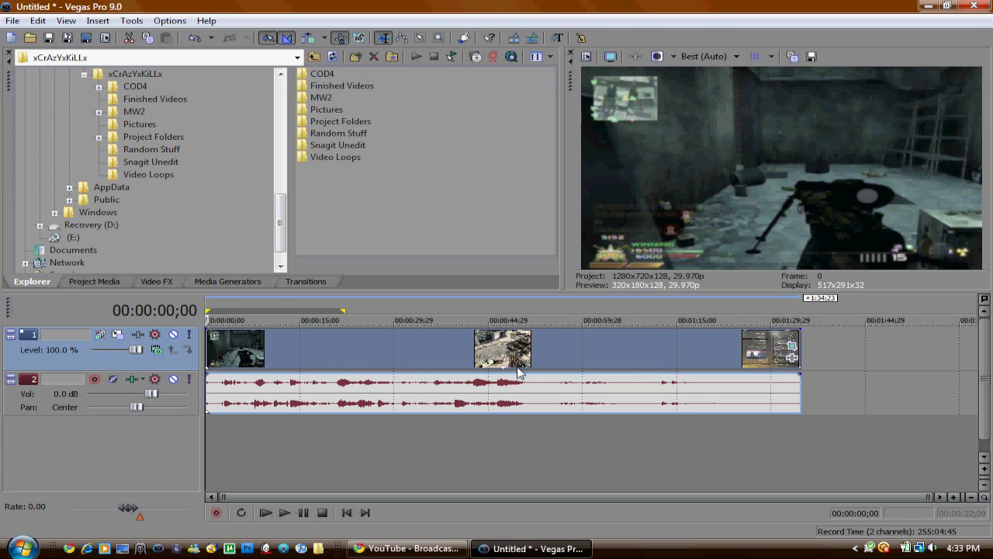
left_click(344, 338)
key("s")
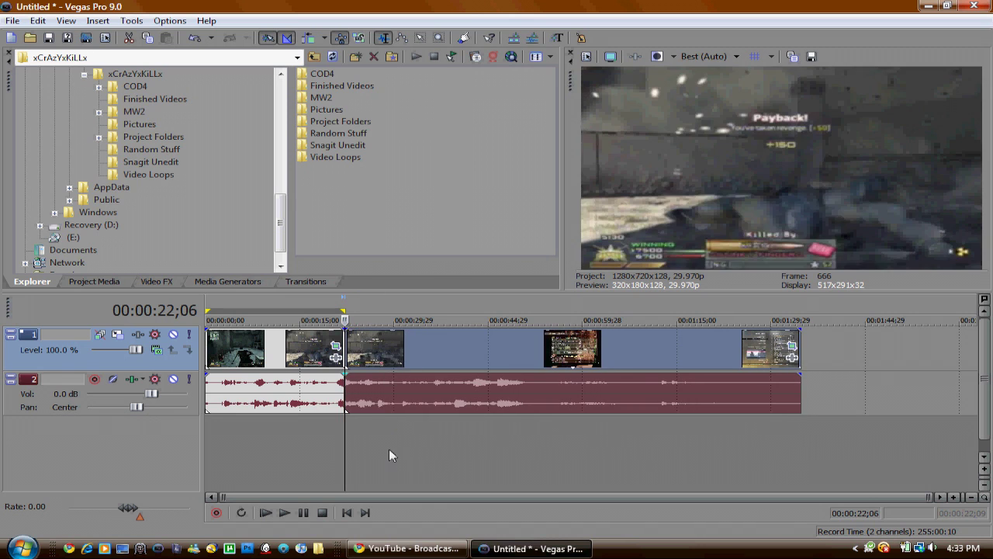
left_click(389, 449)
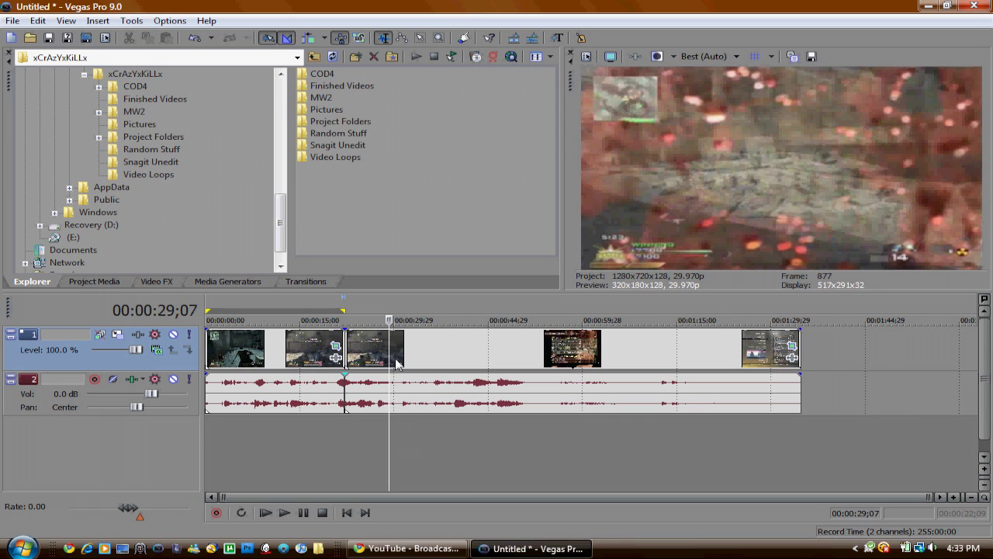
mouse_move(381, 362)
left_mouse_down()
mouse_move(360, 355)
mouse_move(322, 368)
left_mouse_up()
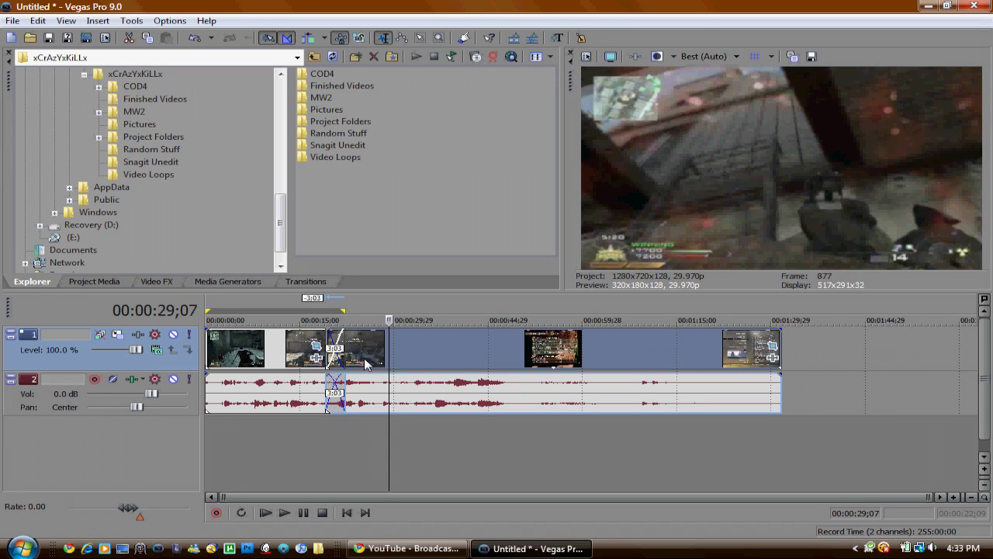
left_click_drag(372, 365, 391, 365)
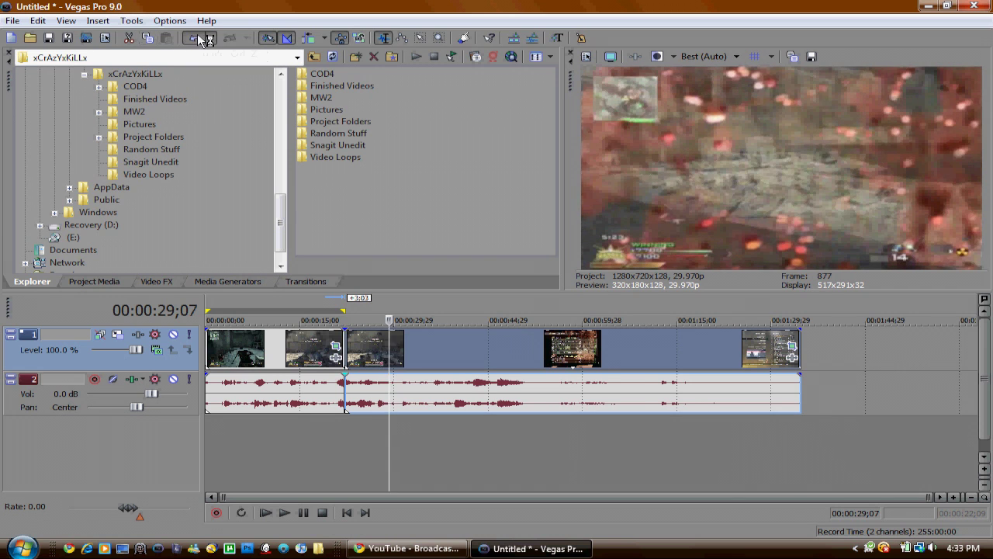
left_click(194, 38)
left_click(196, 38)
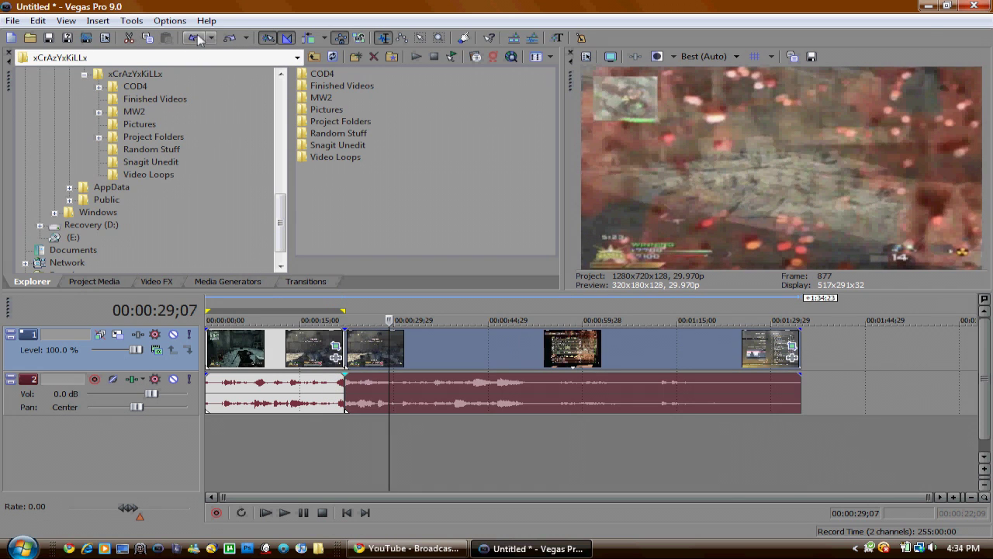
left_click(196, 38)
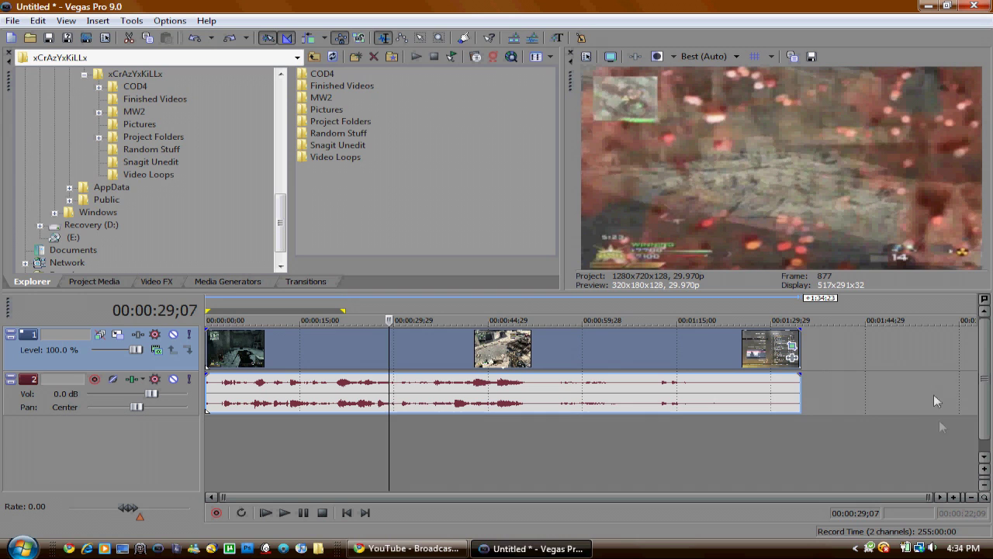
left_click(347, 512)
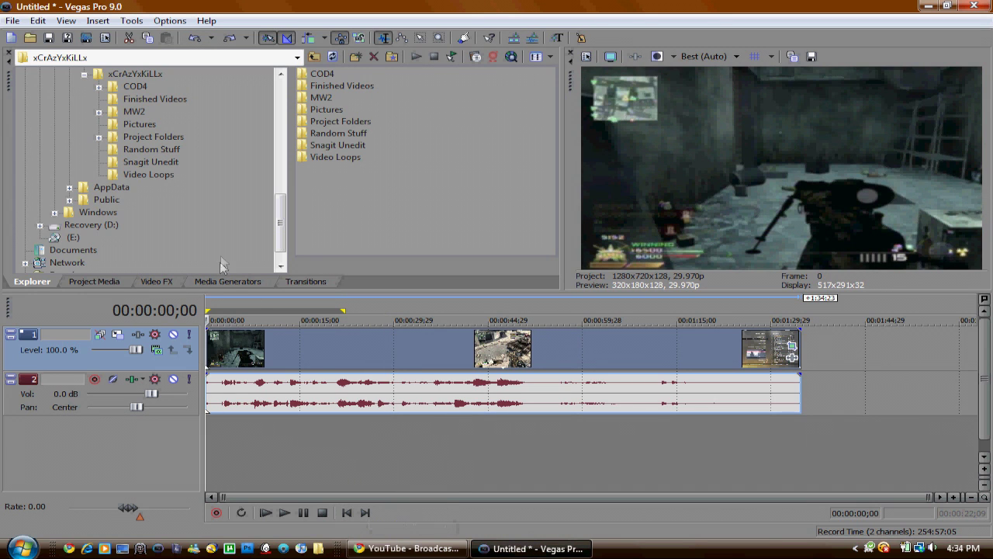
Apply the MW2 Correct Brightness and Contrast preset to the gameplay clip.
left_click(159, 282)
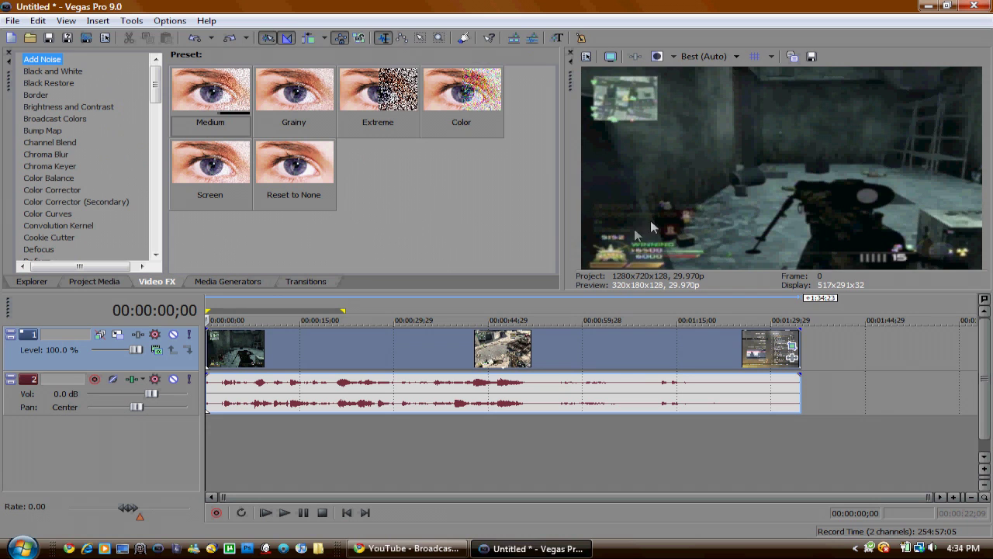
left_click(67, 108)
scroll(310, 163, "down", 3)
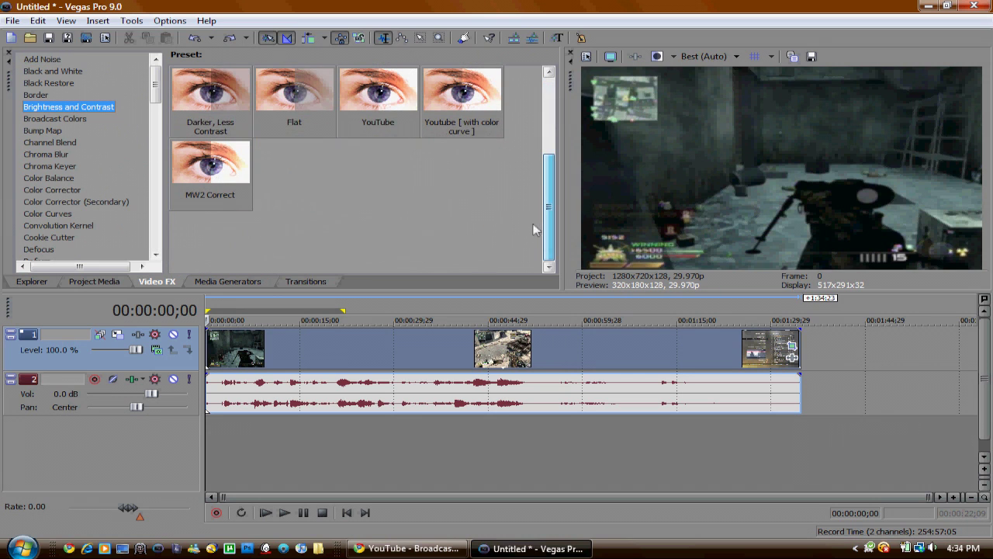
left_click_drag(209, 163, 291, 339)
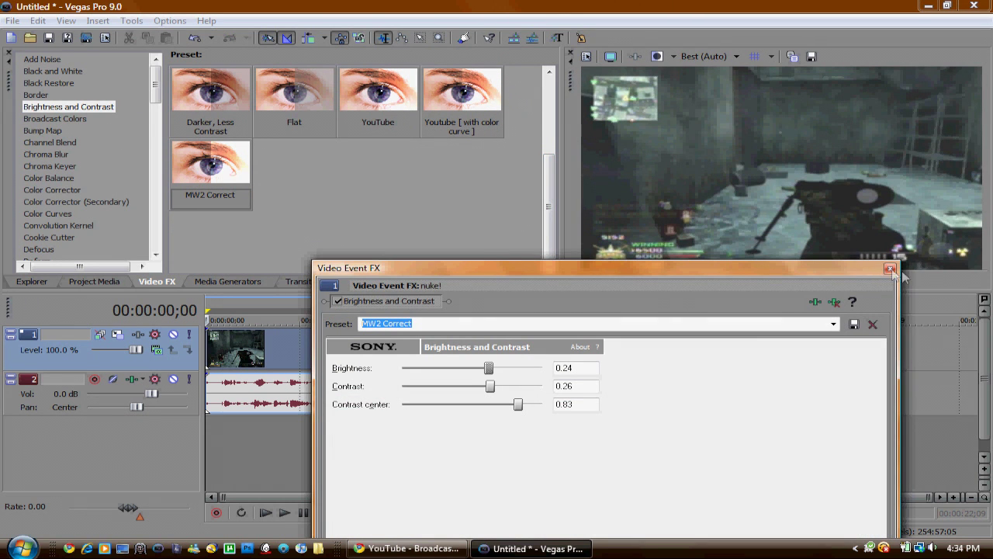
left_click(890, 268)
Apply the MW2 Correct Color Curves preset to the gameplay clip.
key("Down")
key("Down")
key("Down")
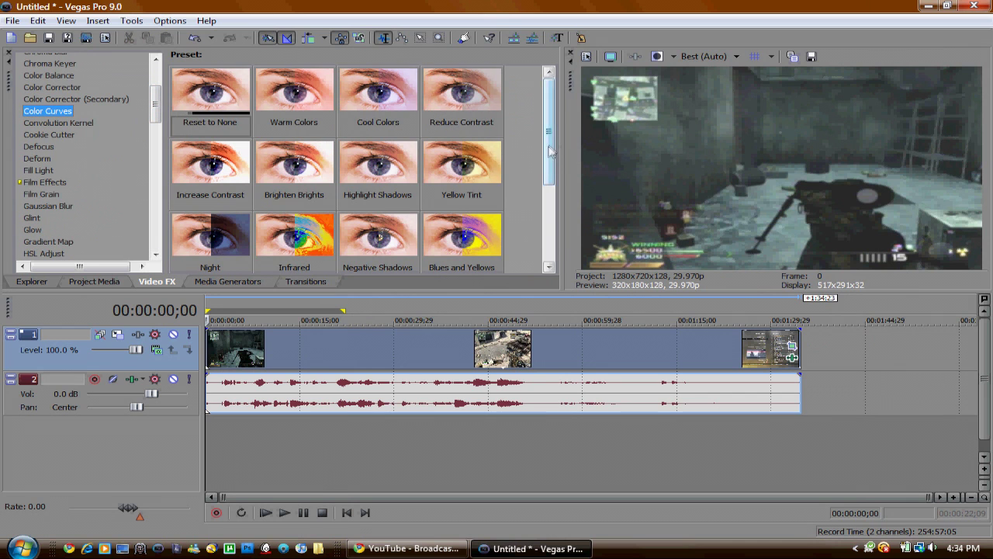
scroll(535, 155, "down", 1)
left_click_drag(295, 237, 321, 328)
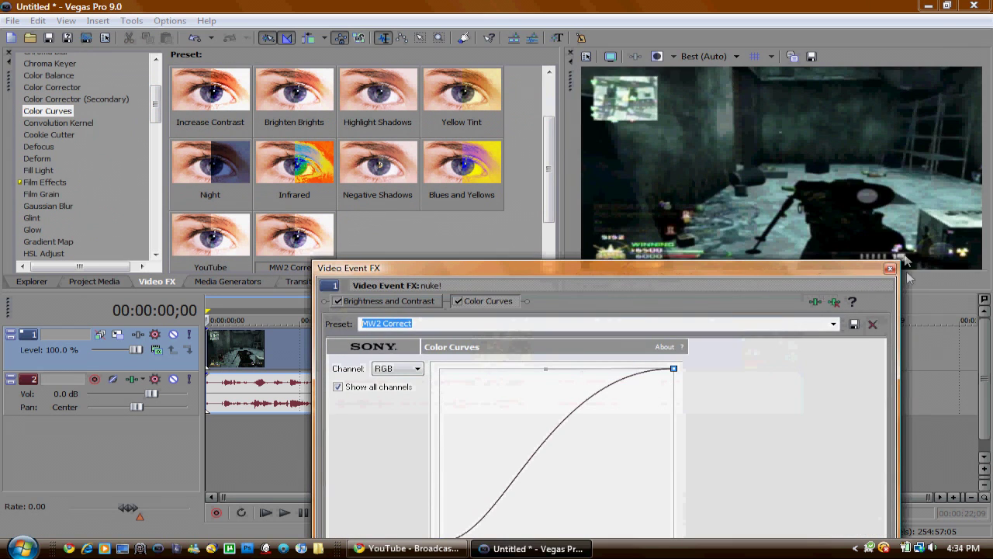
left_click(891, 269)
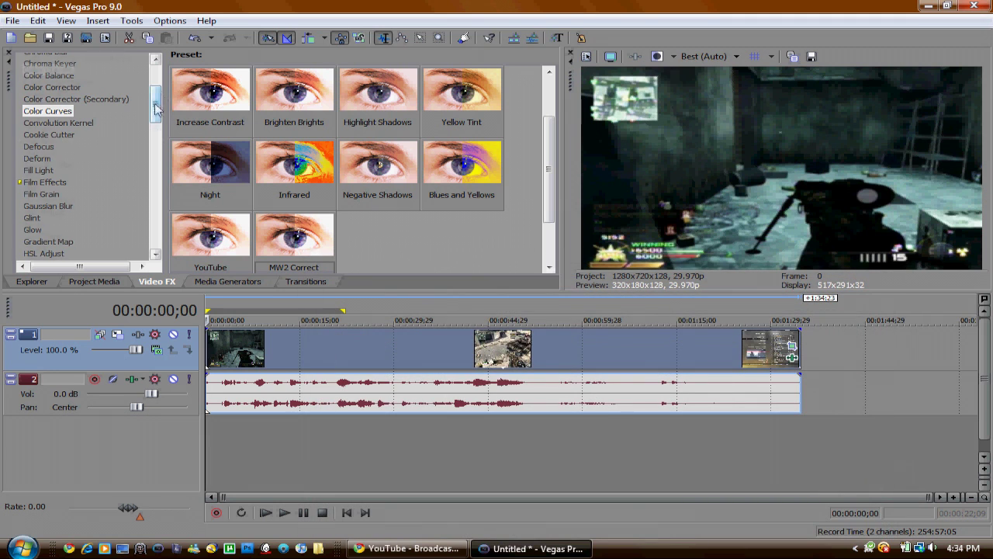
Apply the MW2 Correct Saturation Adjust preset to the gameplay clip.
left_click_drag(156, 105, 154, 221)
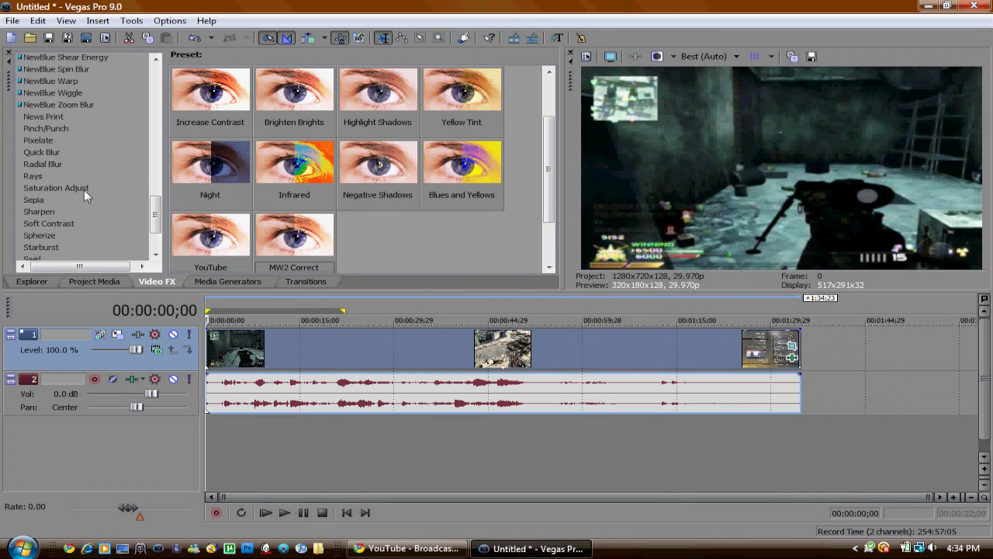
left_click(84, 189)
left_click_drag(392, 170, 335, 347)
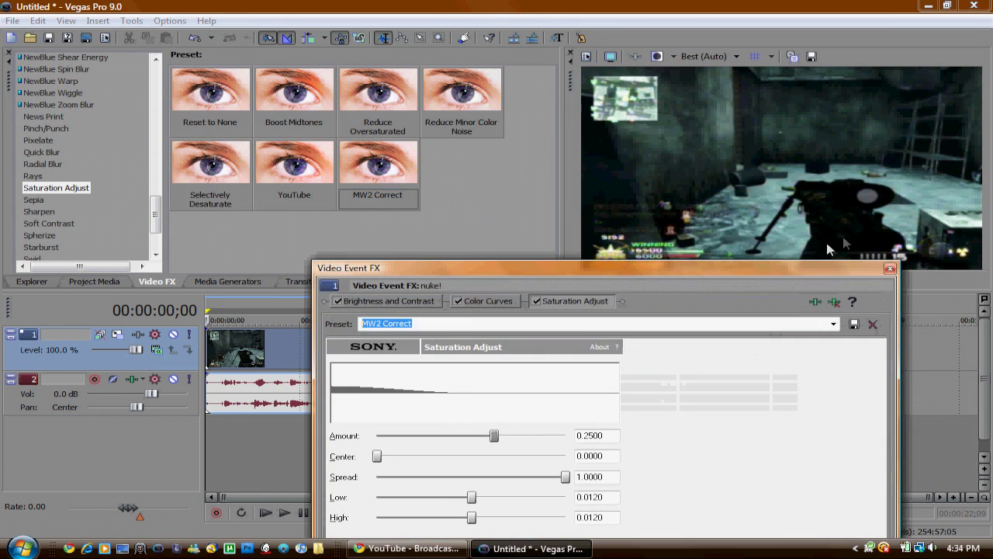
left_click(890, 269)
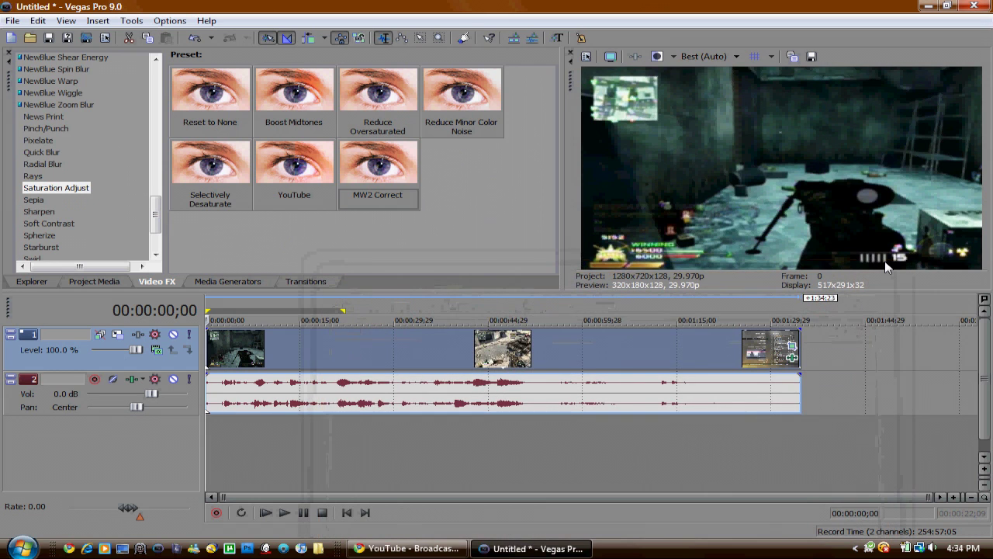